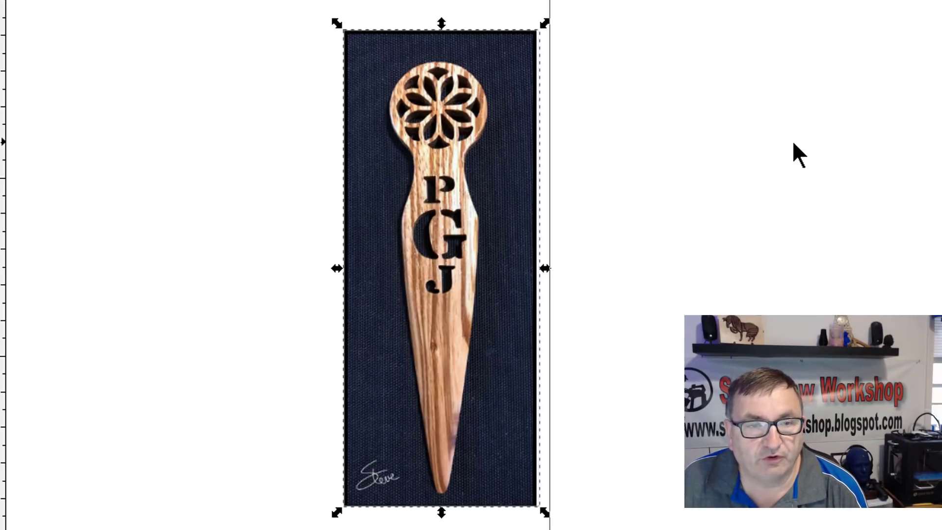
pyautogui.click(656, 160)
pyautogui.click(475, 181)
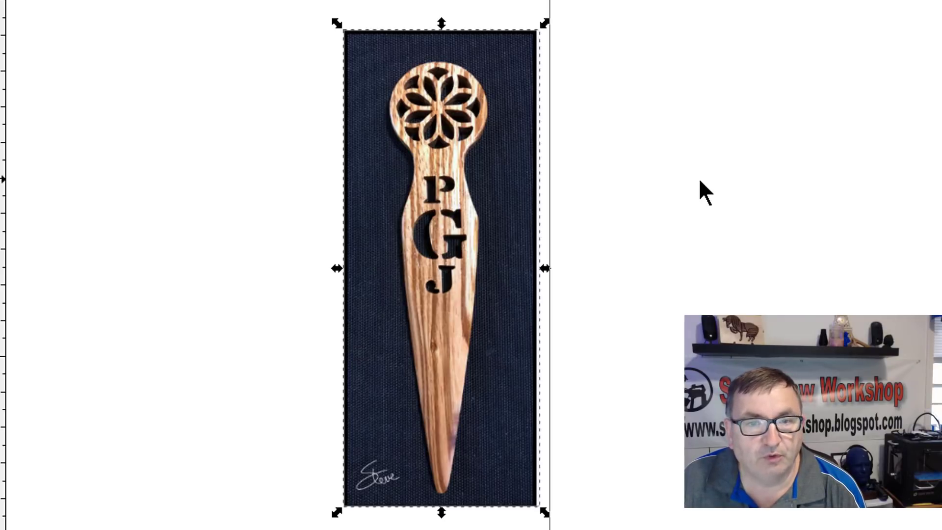
pyautogui.press('Escape')
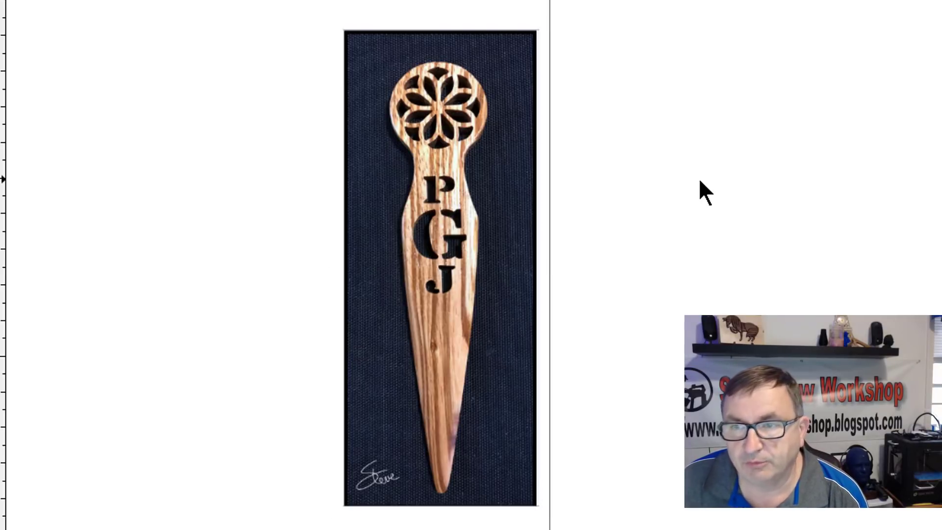
pyautogui.click(479, 239)
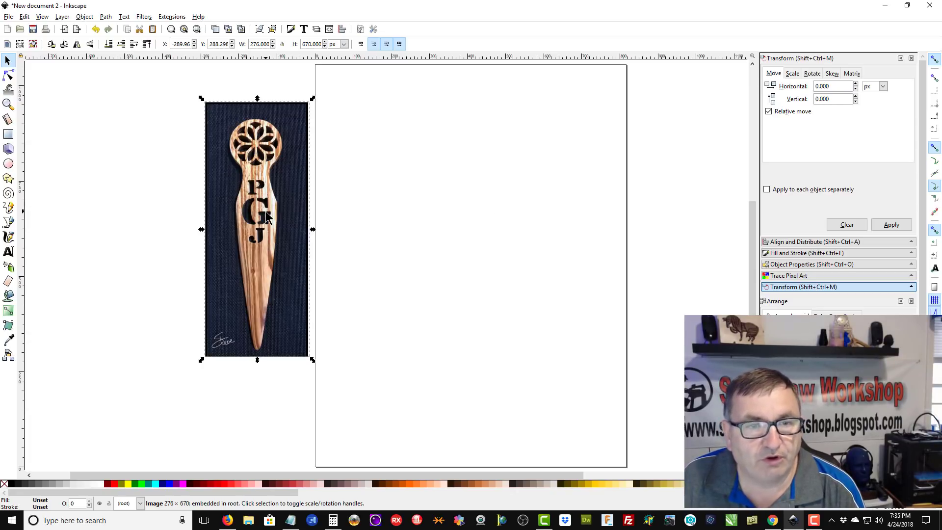
# Step: Reposition the letter opener photo beside the blank page at about X -300, Y 324 px
pyautogui.moveTo(265, 211); pyautogui.dragTo(263, 233)
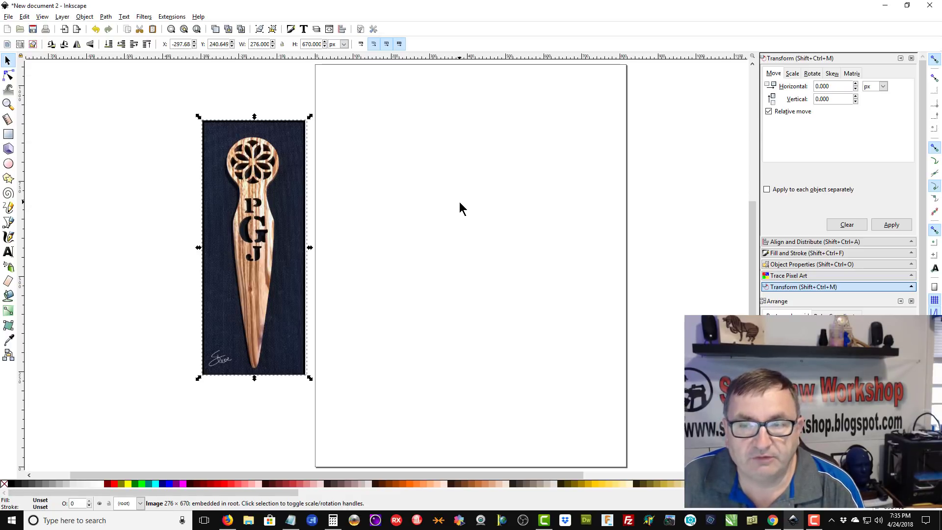
pyautogui.click(418, 239)
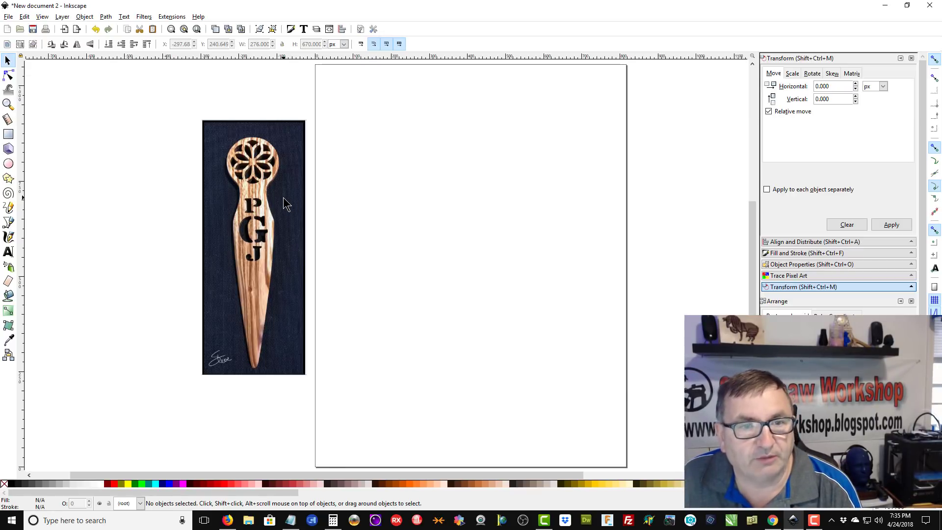
pyautogui.moveTo(284, 199); pyautogui.dragTo(281, 166)
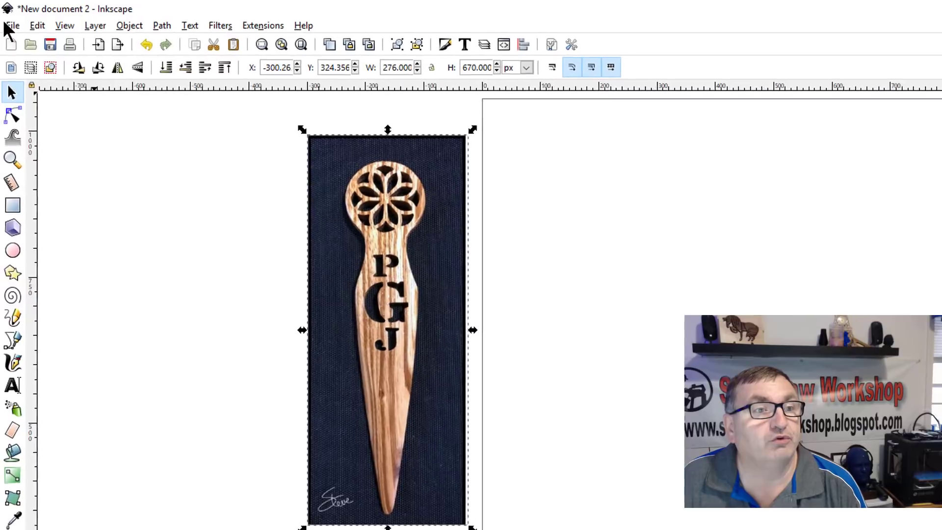
# Step: Choose 2018letteropener.pdf from the pdf files folder as the file to import
pyautogui.click(8, 16)
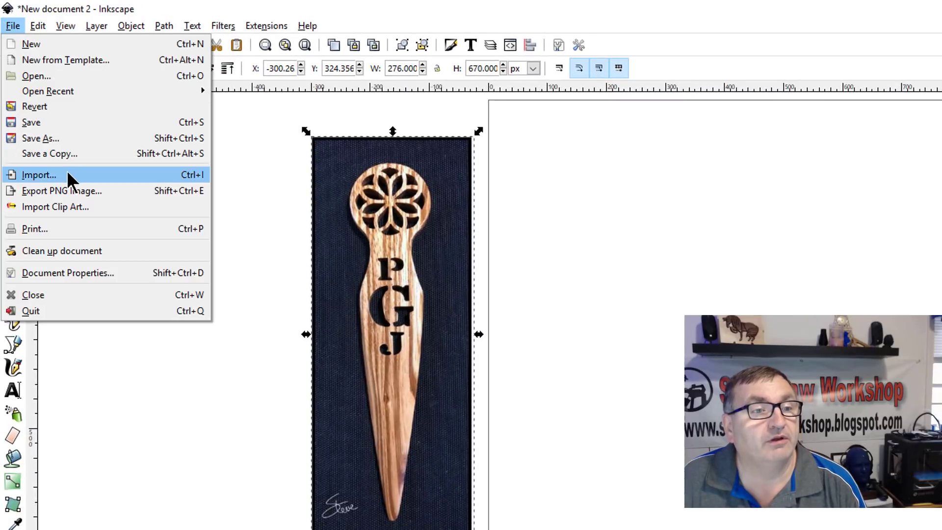
pyautogui.click(39, 174)
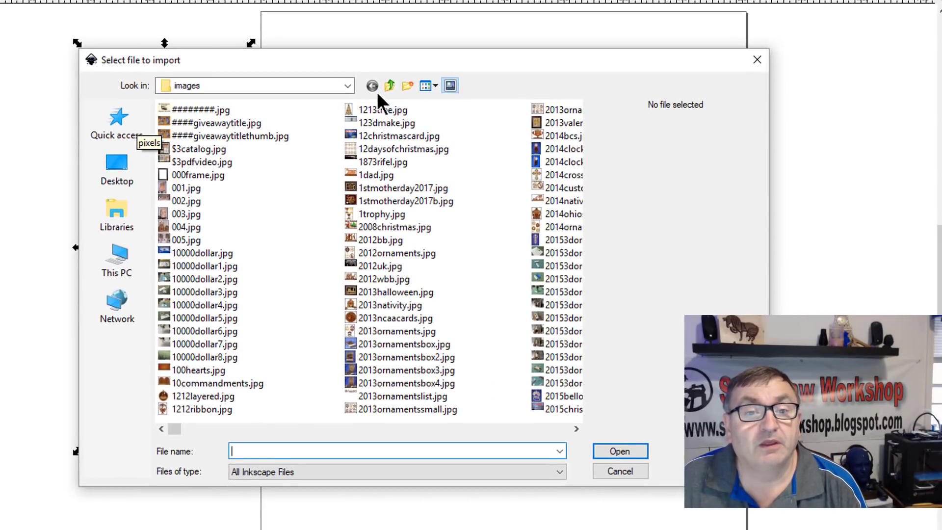
pyautogui.click(389, 85)
pyautogui.click(196, 286)
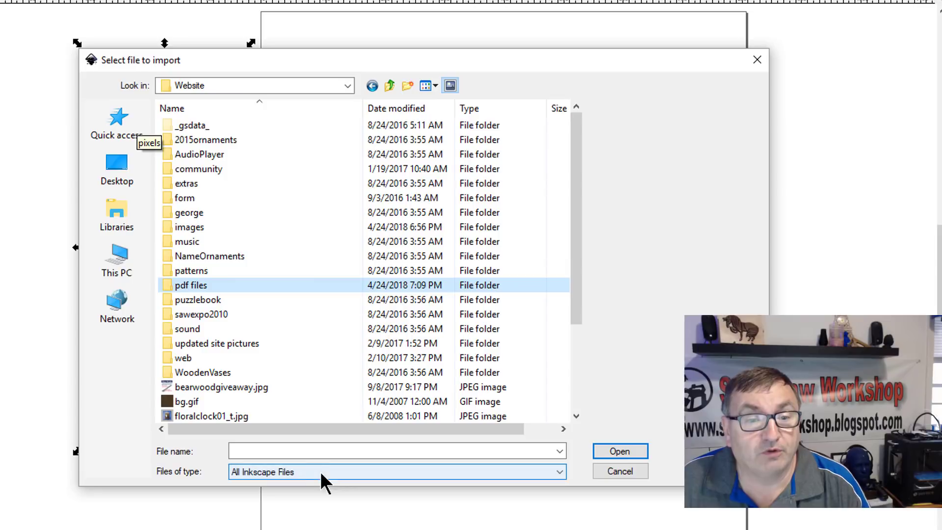
pyautogui.press('Return')
pyautogui.click(289, 450)
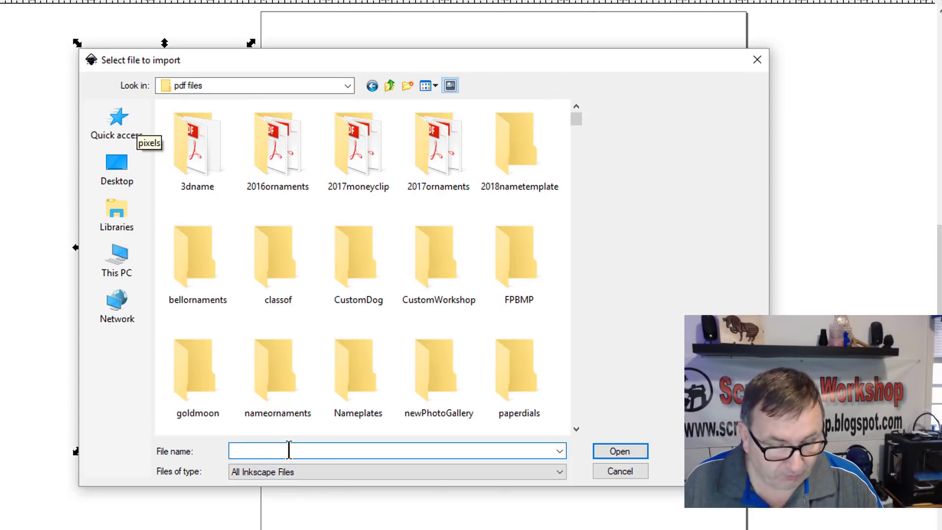
pyautogui.write('2018le')
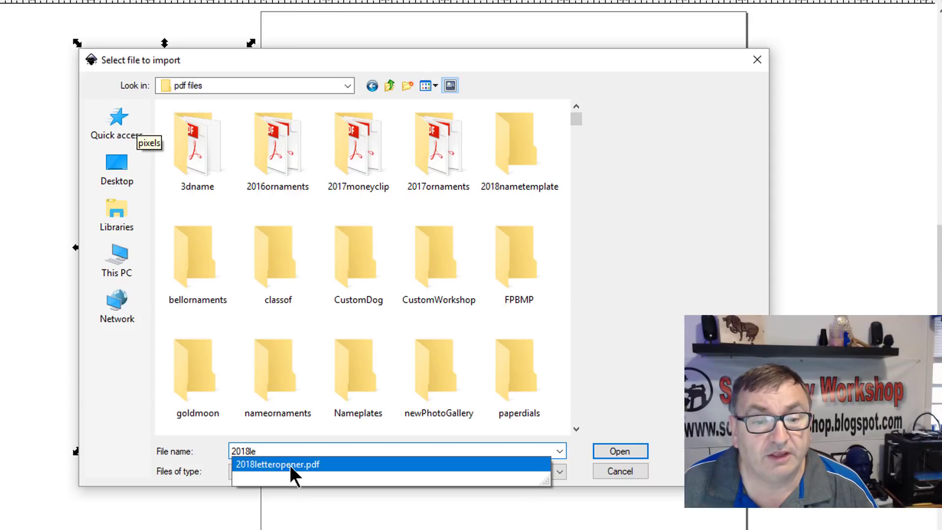
pyautogui.click(292, 465)
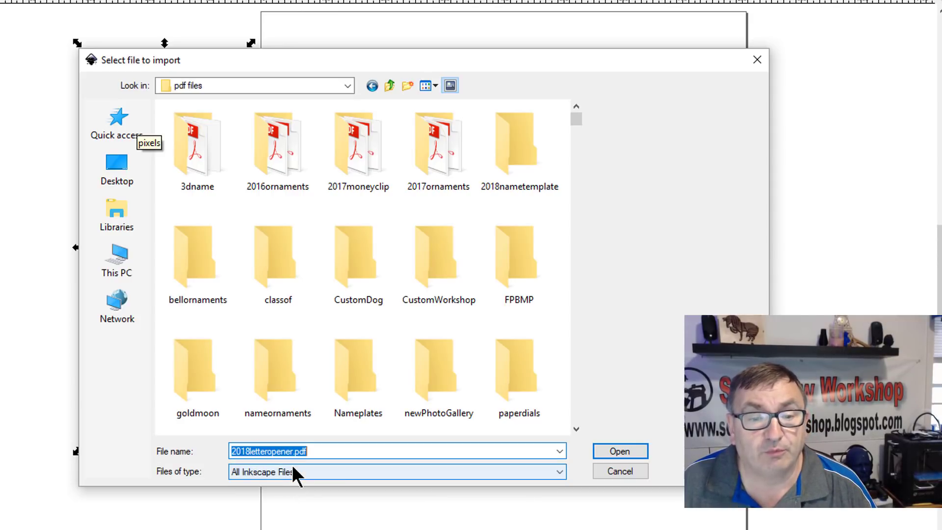
pyautogui.click(624, 448)
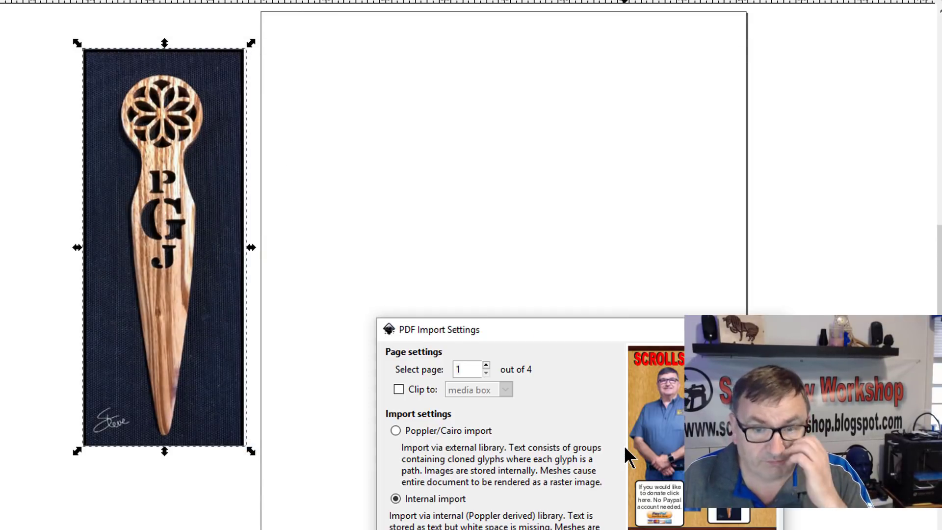
# Step: Import page 4 of the PDF and place the resulting group of letter openers in the middle of the page
pyautogui.moveTo(582, 329); pyautogui.dragTo(692, 64)
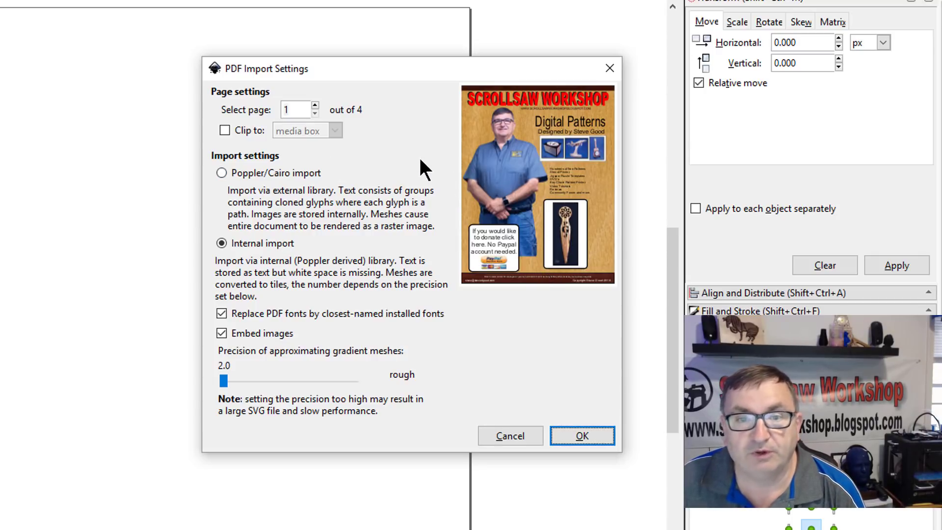
pyautogui.click(315, 105)
pyautogui.click(315, 105)
pyautogui.click(315, 105)
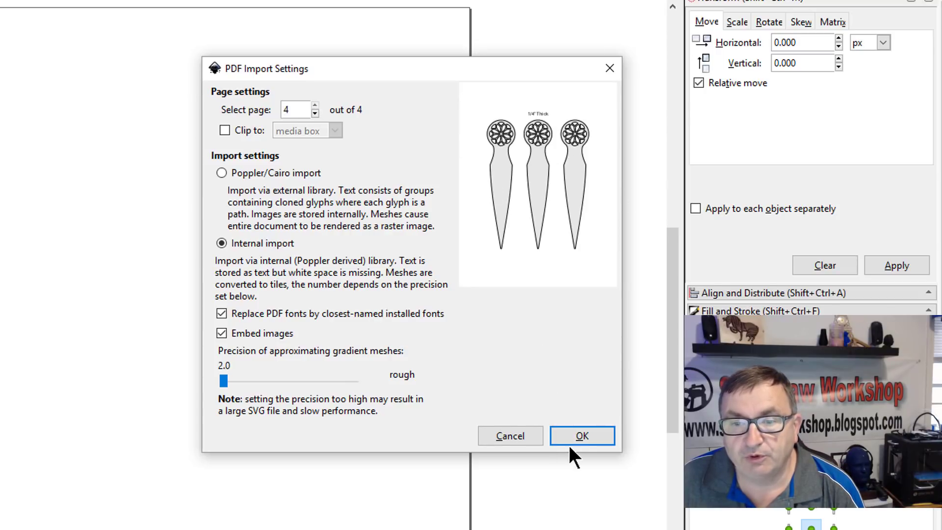
pyautogui.click(583, 439)
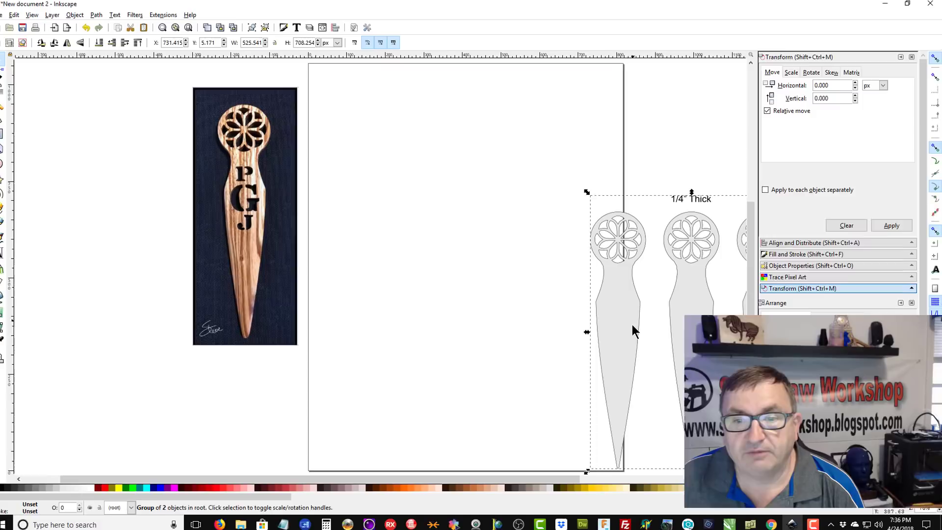
pyautogui.moveTo(526, 397); pyautogui.dragTo(210, 296)
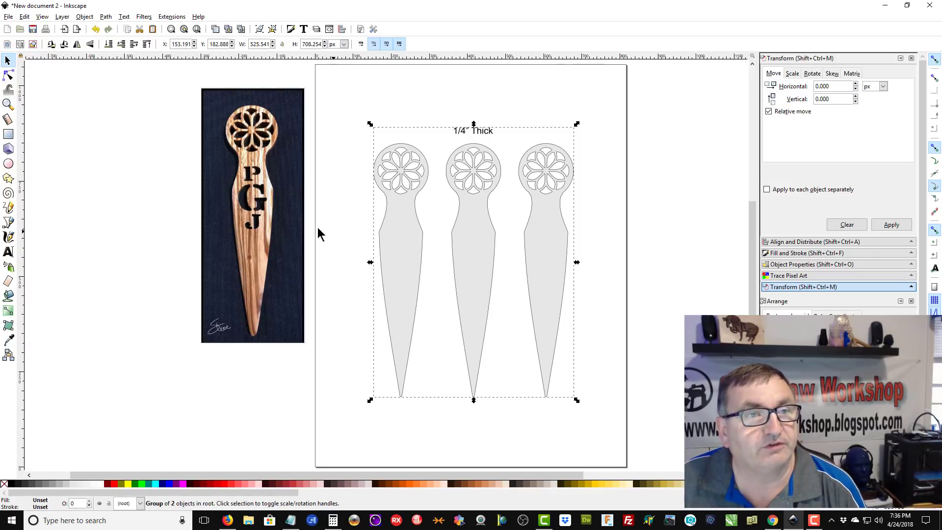
pyautogui.click(311, 190)
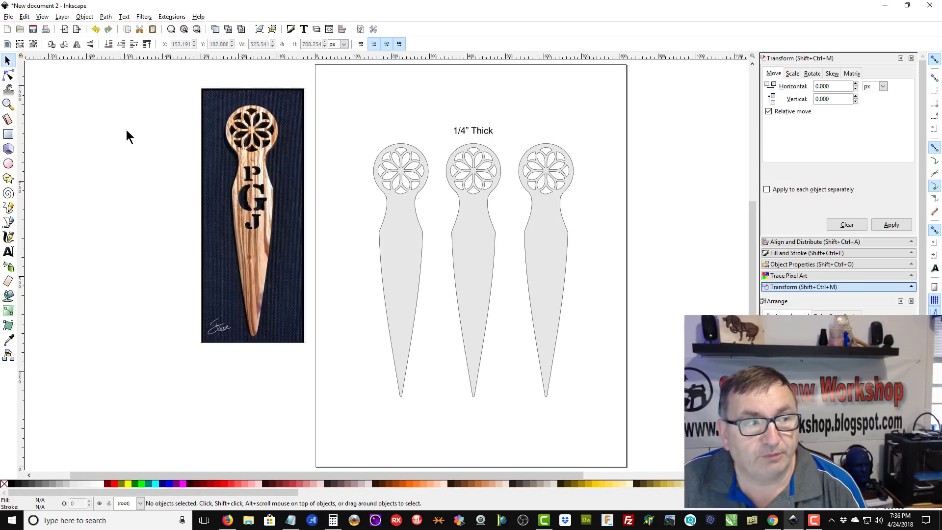
# Step: Ungroup the imported pattern and delete the 1/4" Thick label above the letter openers
pyautogui.click(399, 225)
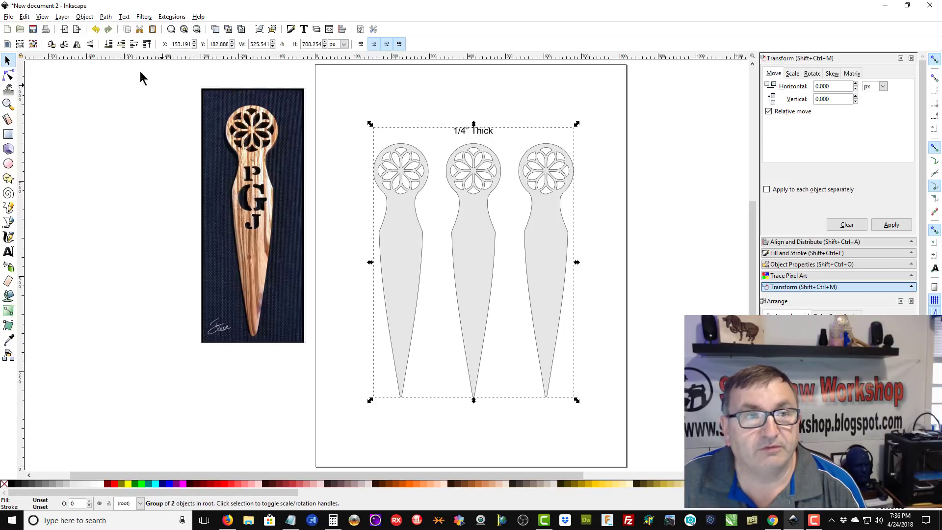
pyautogui.click(85, 16)
pyautogui.click(98, 99)
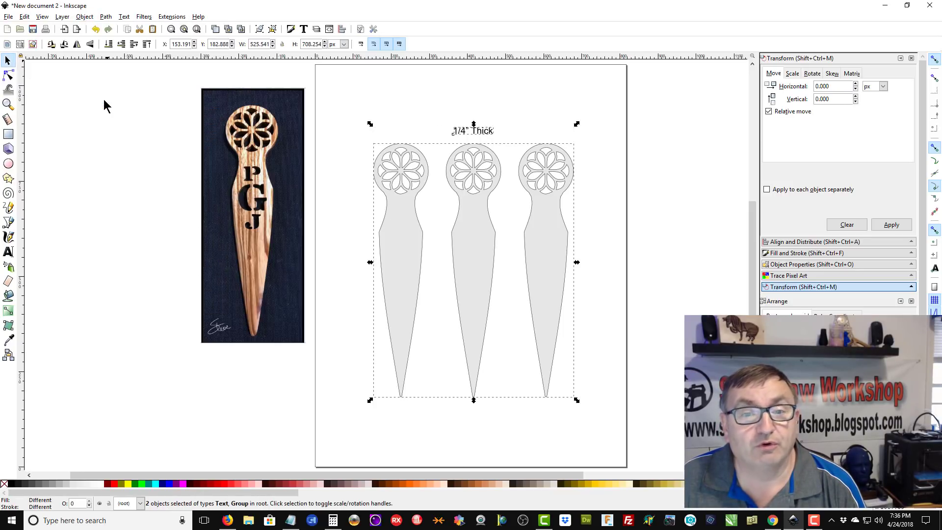
pyautogui.press('Escape')
pyautogui.click(486, 134)
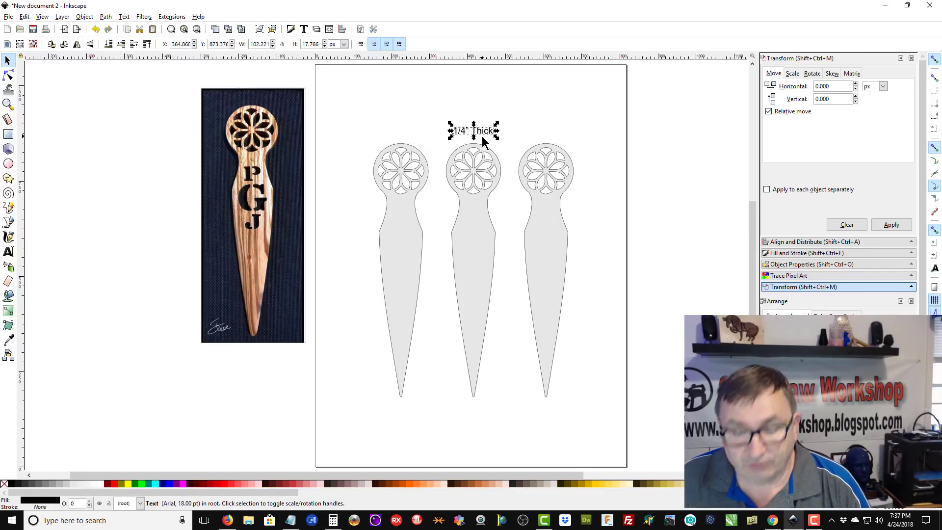
pyautogui.press('Delete')
# Step: Ungroup the three letter opener shapes into separate objects
pyautogui.click(470, 153)
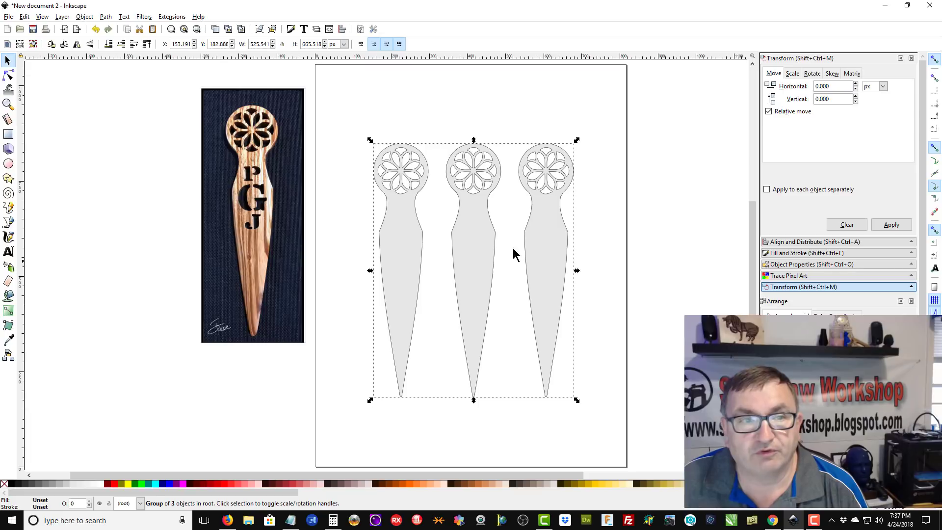
pyautogui.click(325, 168)
pyautogui.click(411, 238)
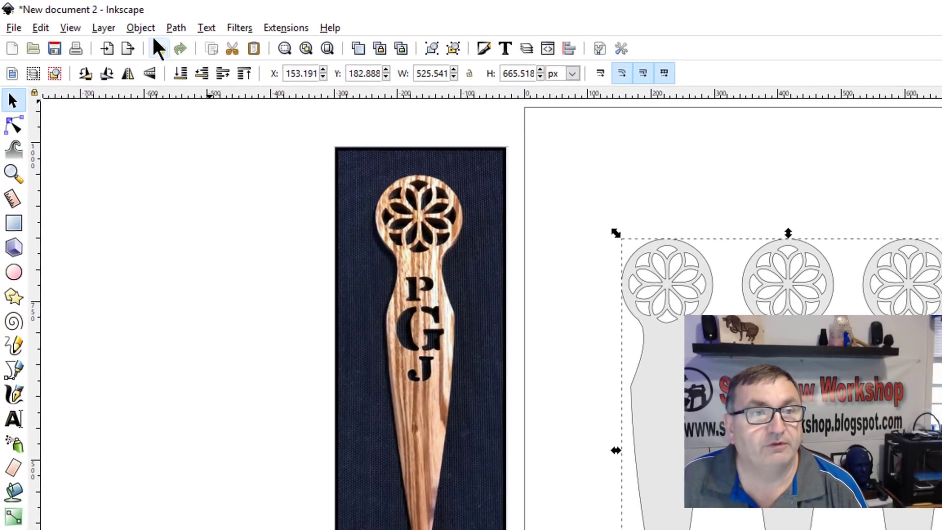
pyautogui.click(145, 27)
pyautogui.click(162, 181)
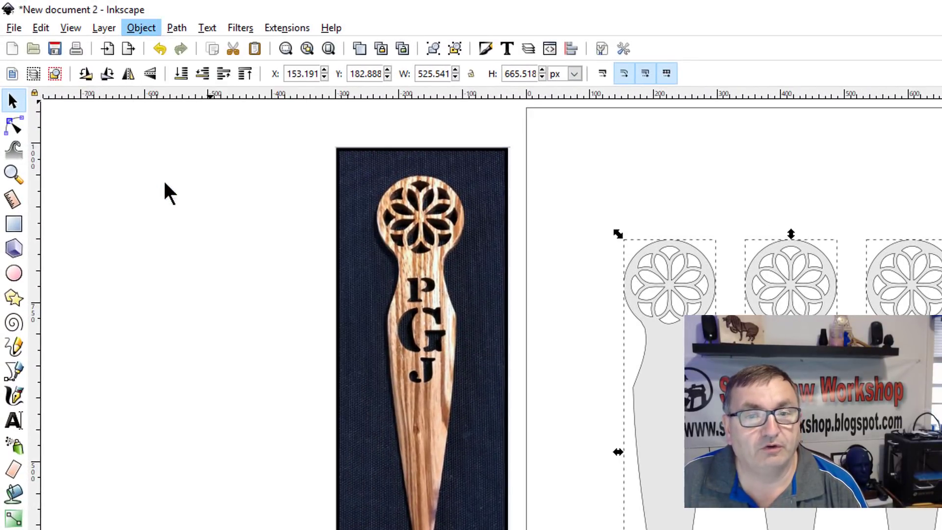
pyautogui.click(206, 301)
# Step: Delete the two outer letter openers and place the remaining middle one near the page's centre
pyautogui.moveTo(696, 375); pyautogui.dragTo(682, 298)
pyautogui.moveTo(582, 342); pyautogui.dragTo(527, 366)
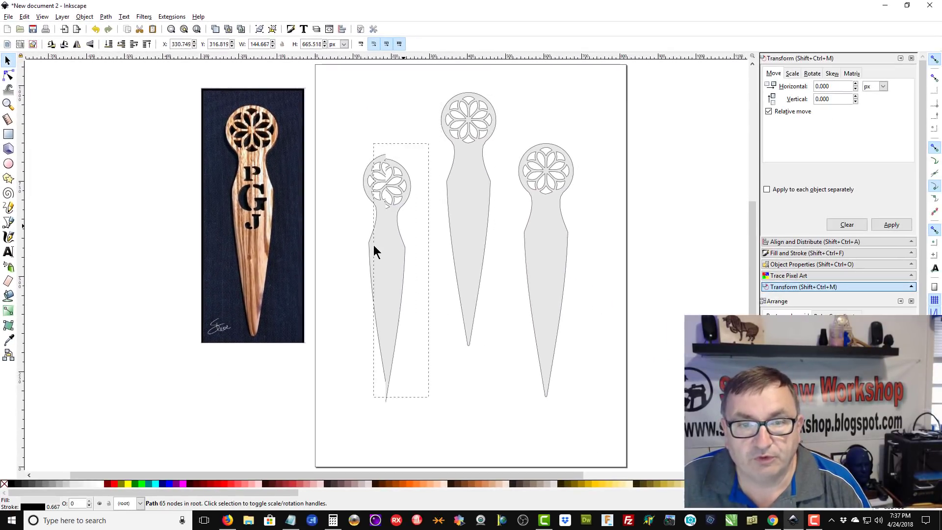
pyautogui.click(542, 252)
pyautogui.press('Delete')
pyautogui.click(387, 259)
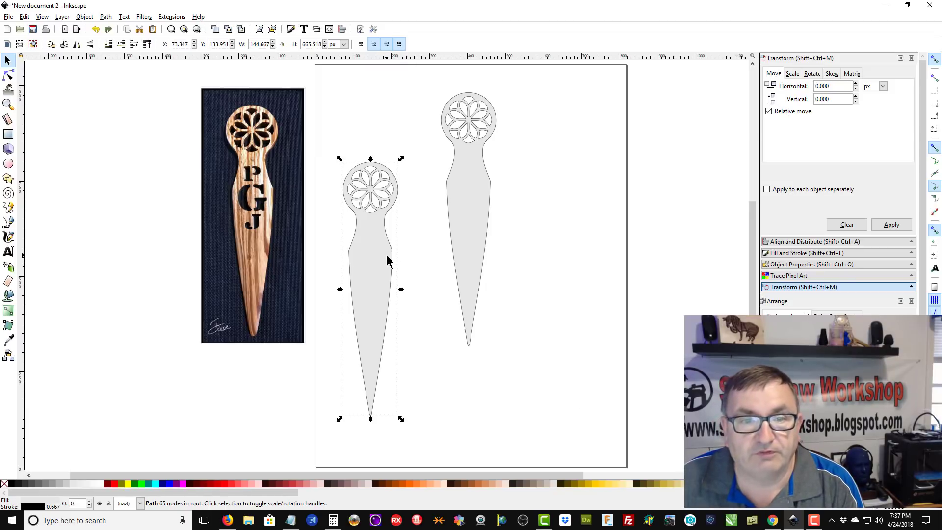
pyautogui.click(387, 260)
pyautogui.press('Delete')
pyautogui.moveTo(481, 205); pyautogui.dragTo(488, 240)
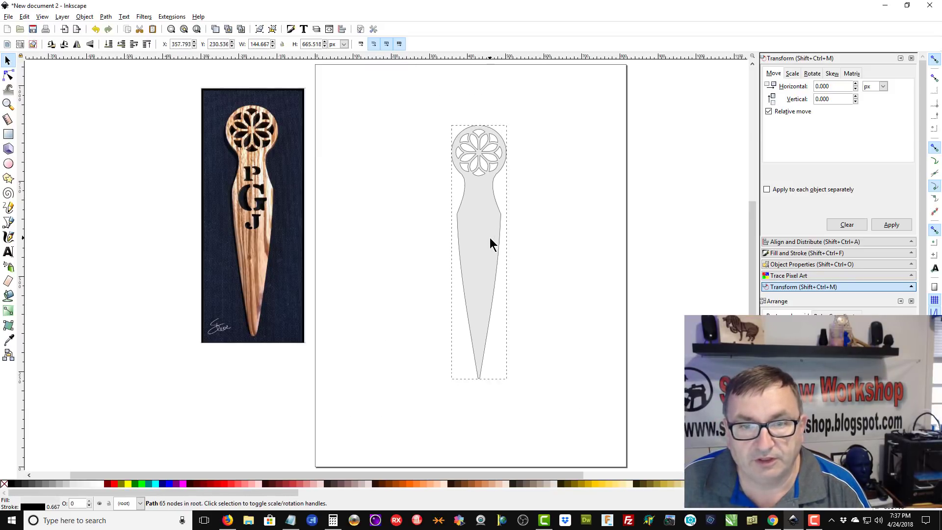
pyautogui.click(530, 245)
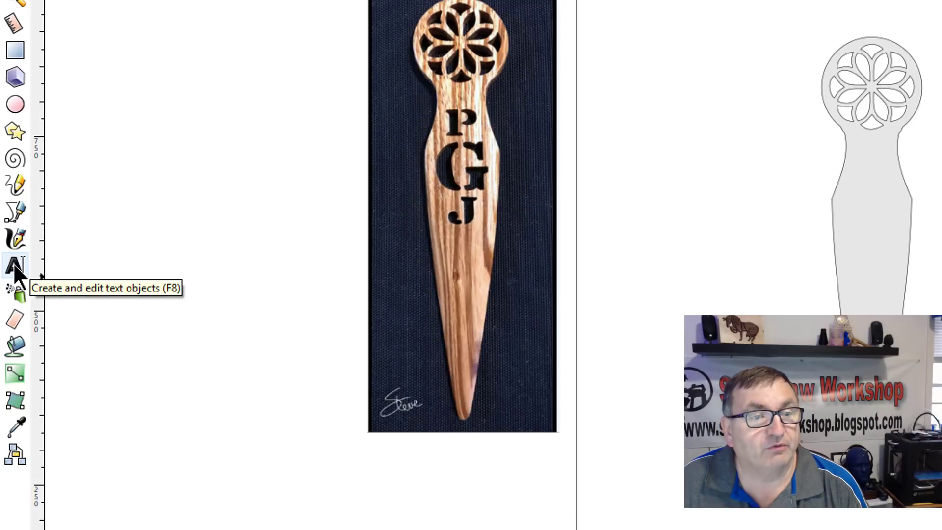
# Step: Set the Text tool to the Lintsec font at size 48 and start a text object on the page beside the letter opener
pyautogui.click(15, 267)
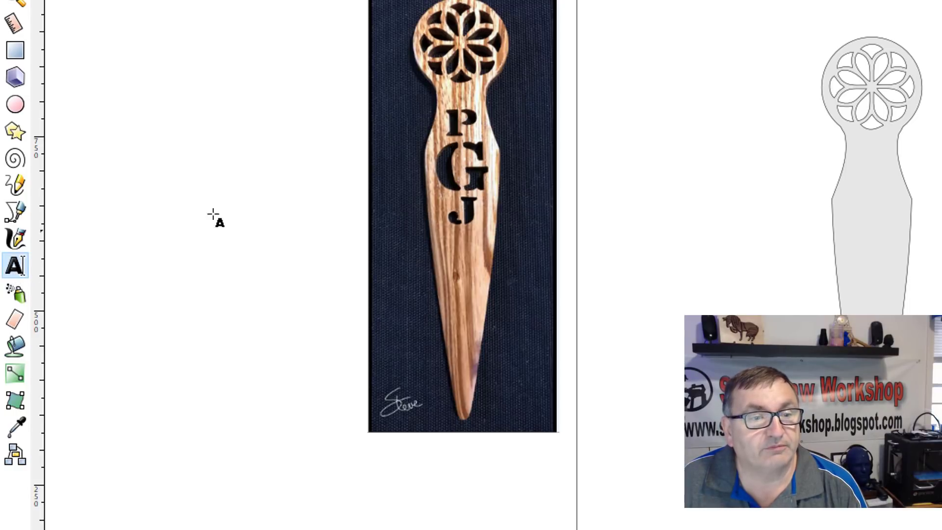
pyautogui.click(166, 66)
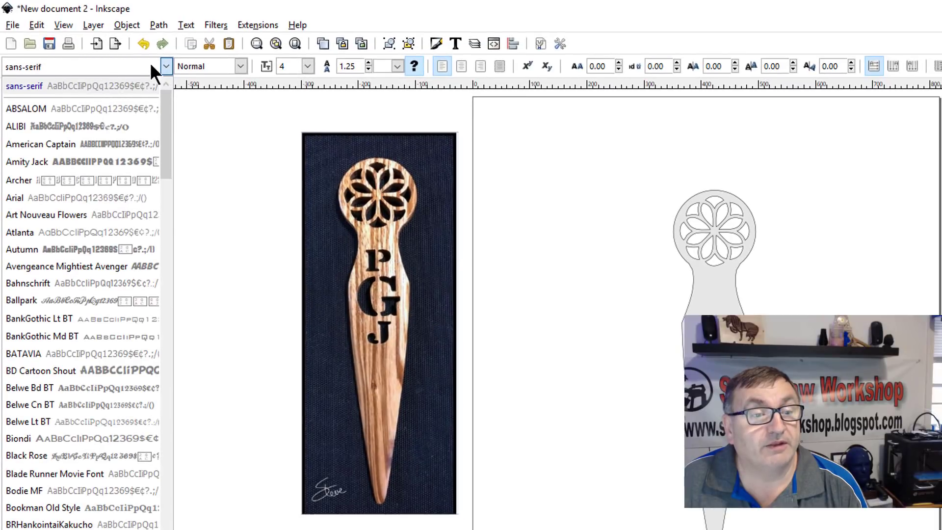
pyautogui.scroll(-20, 130, 422)
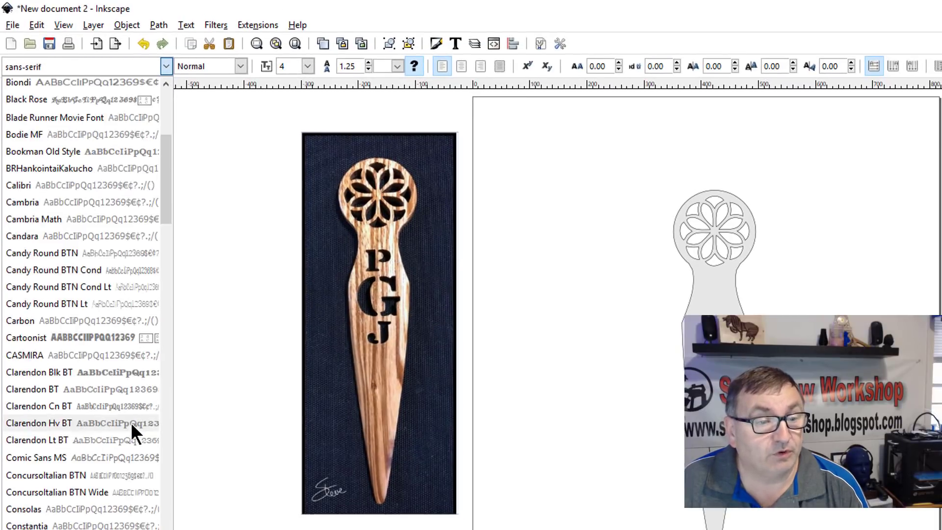
pyautogui.scroll(-6, 130, 422)
pyautogui.scroll(3, 131, 428)
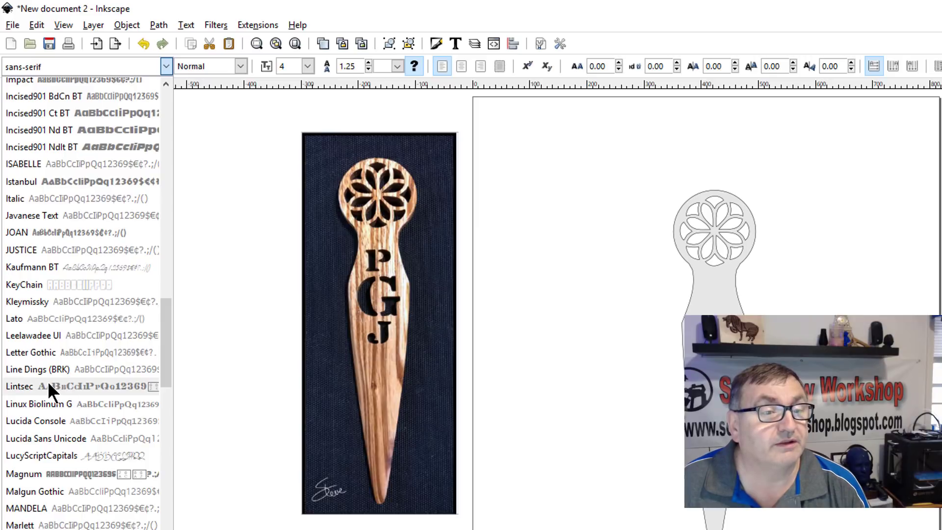
pyautogui.click(48, 385)
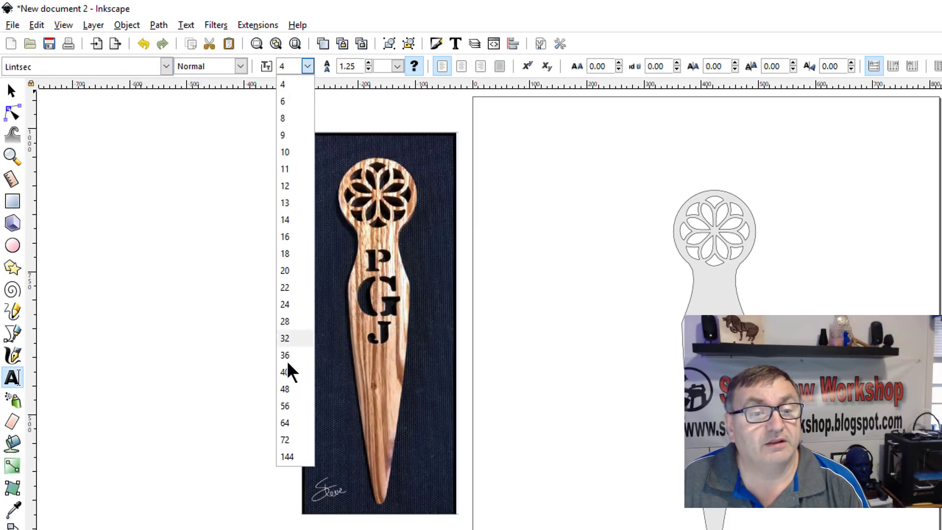
pyautogui.click(275, 389)
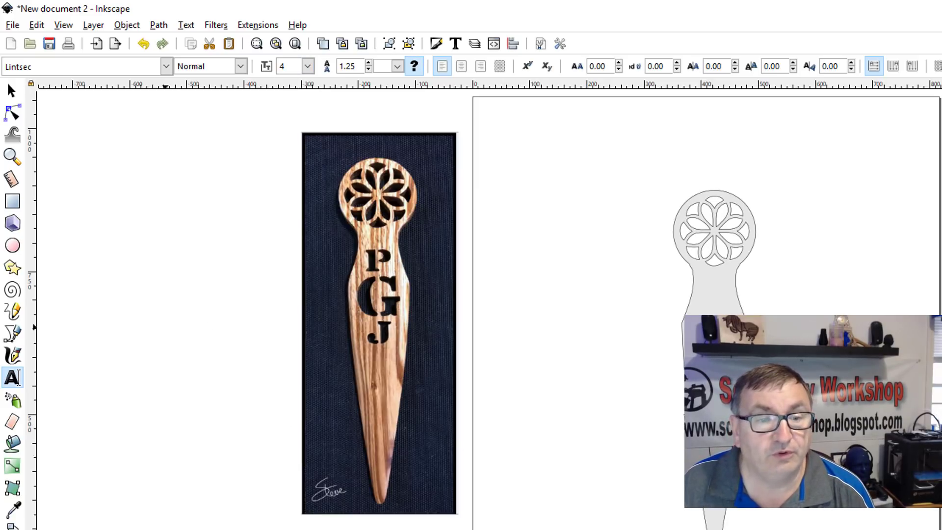
pyautogui.click(540, 389)
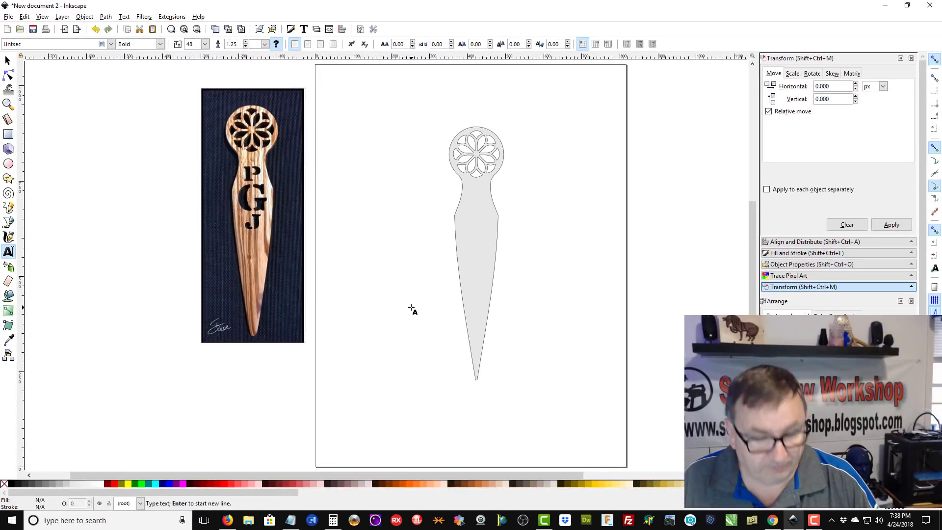
# Step: Enter the initials SDG in the text object and move it up beside the top of the letter opener's blade
pyautogui.write('SDG')
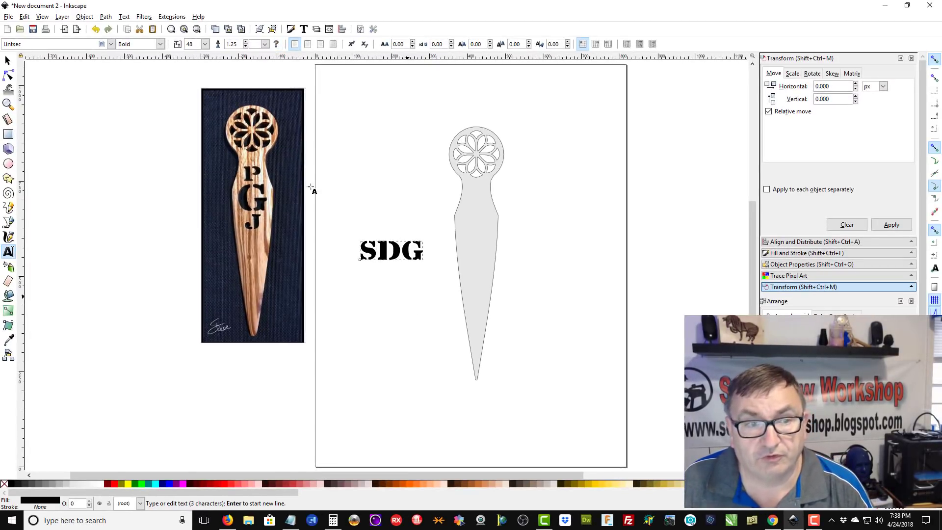
pyautogui.click(7, 60)
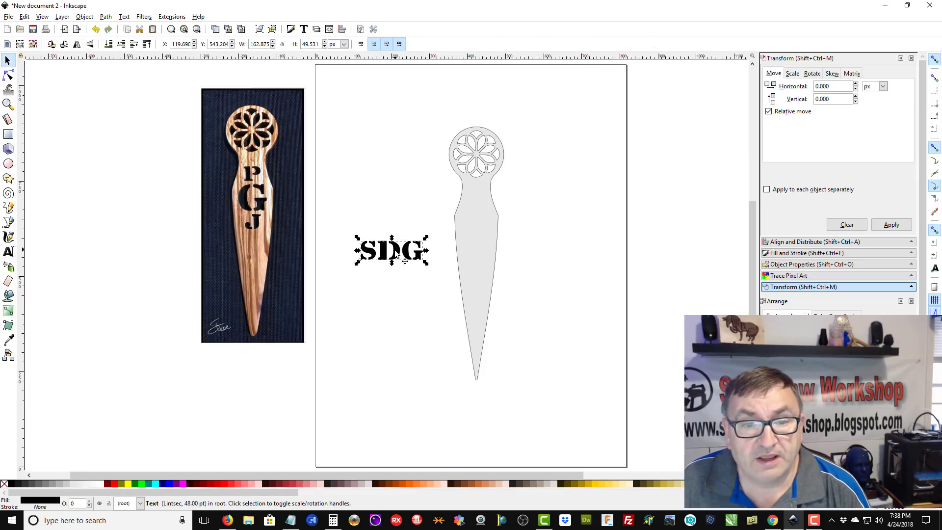
pyautogui.moveTo(400, 251); pyautogui.dragTo(400, 211)
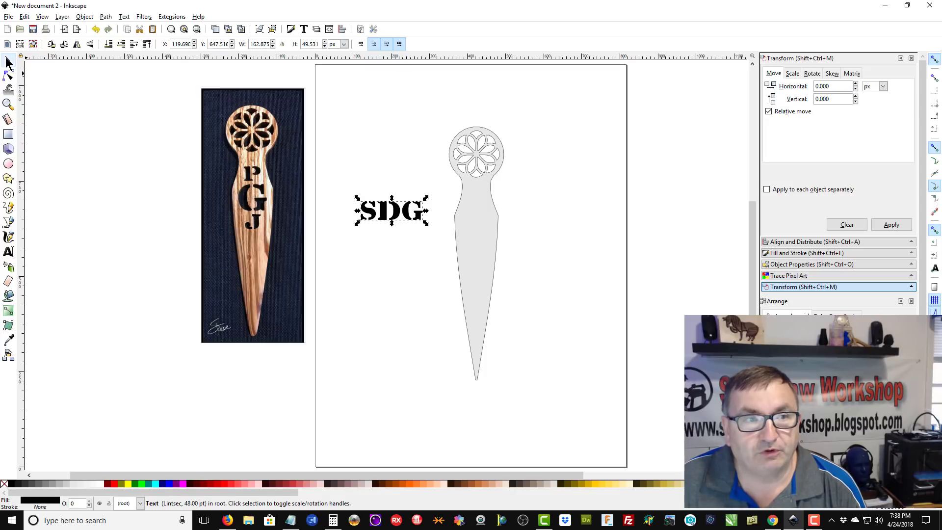
pyautogui.click(385, 225)
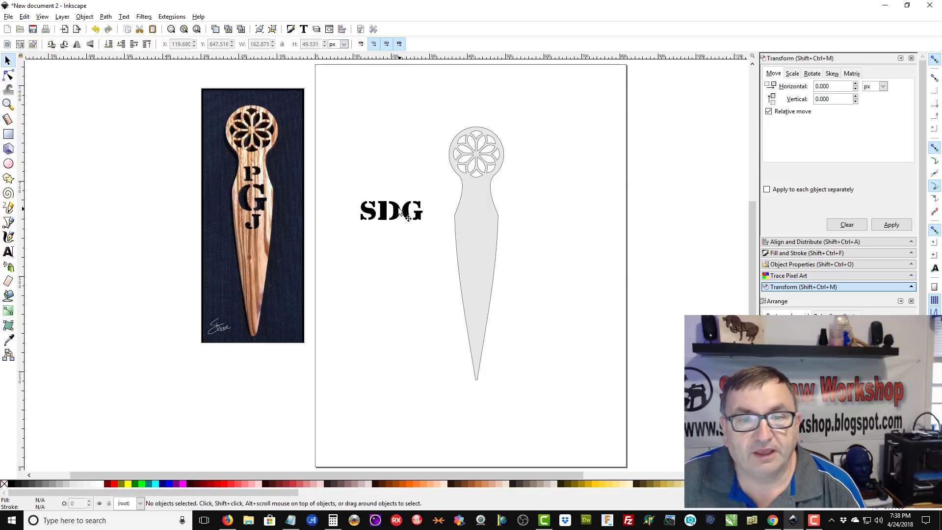
pyautogui.moveTo(400, 216)
pyautogui.mouseDown()
pyautogui.moveTo(398, 256)
pyautogui.moveTo(391, 219)
pyautogui.mouseUp()
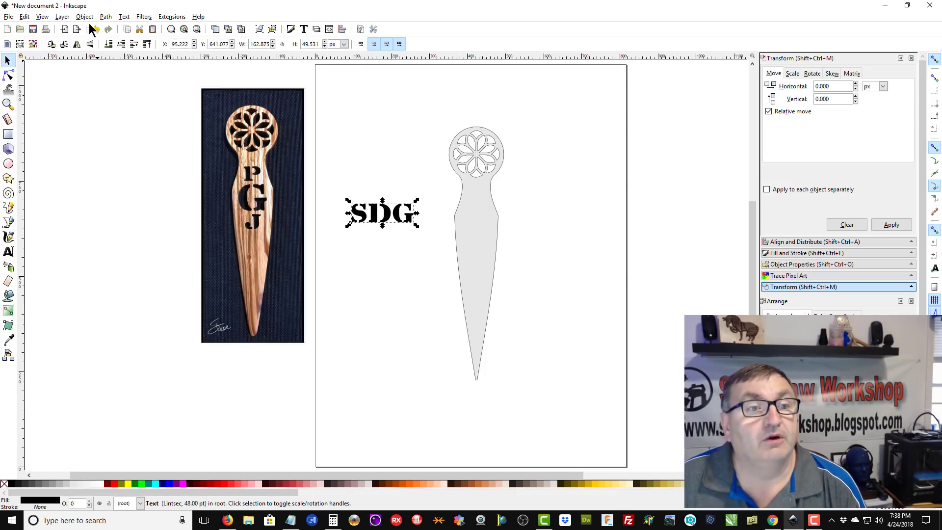
# Step: Convert the SDG text to paths with Object to Path
pyautogui.click(106, 17)
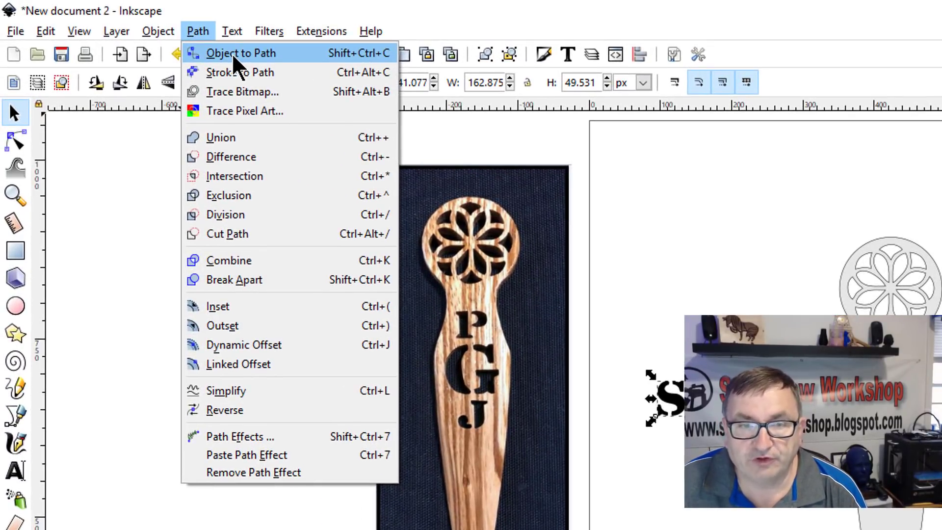
pyautogui.click(232, 53)
pyautogui.click(434, 265)
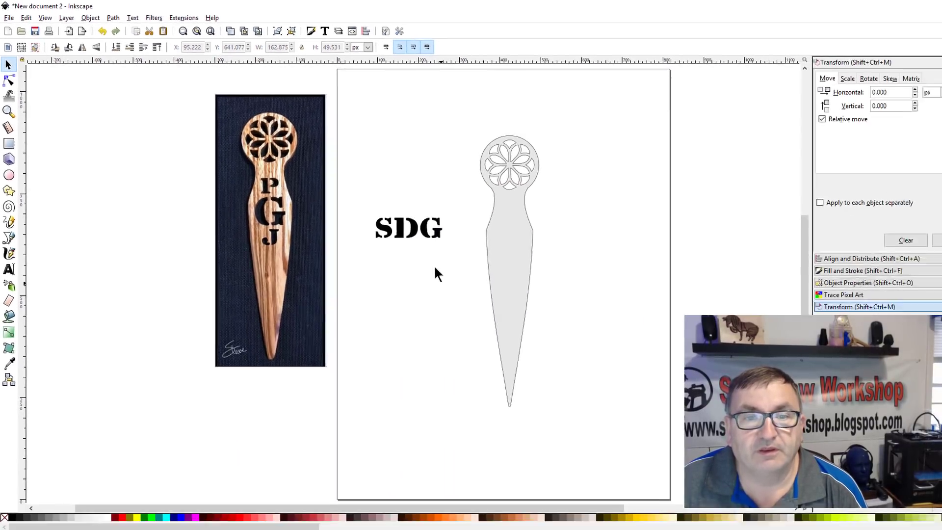
# Step: Reposition the SDG letter group beside the letter opener and ungroup it into separate letters
pyautogui.moveTo(389, 216); pyautogui.dragTo(396, 244)
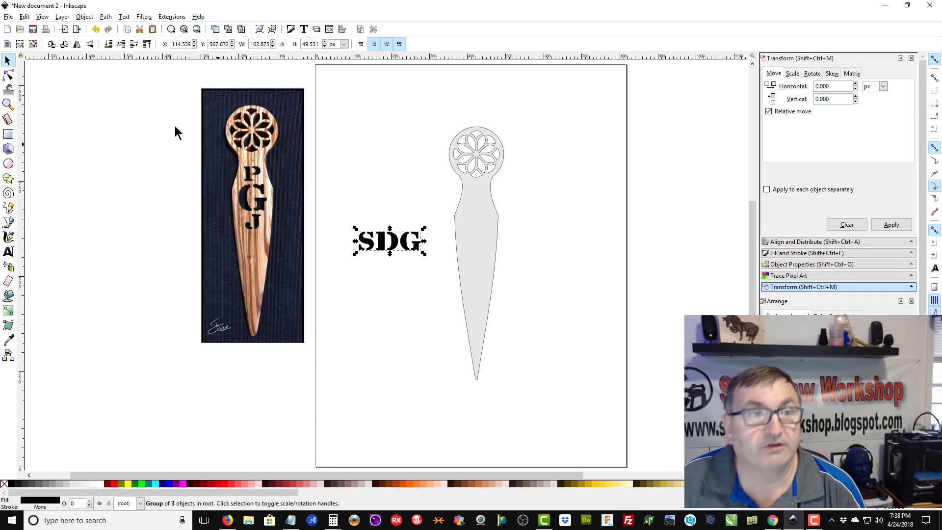
pyautogui.moveTo(398, 229); pyautogui.dragTo(391, 191)
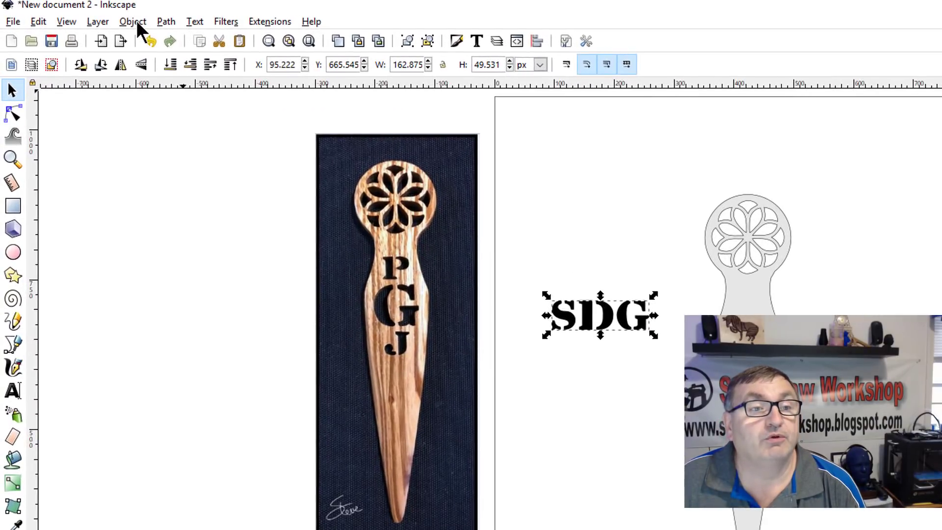
pyautogui.click(133, 22)
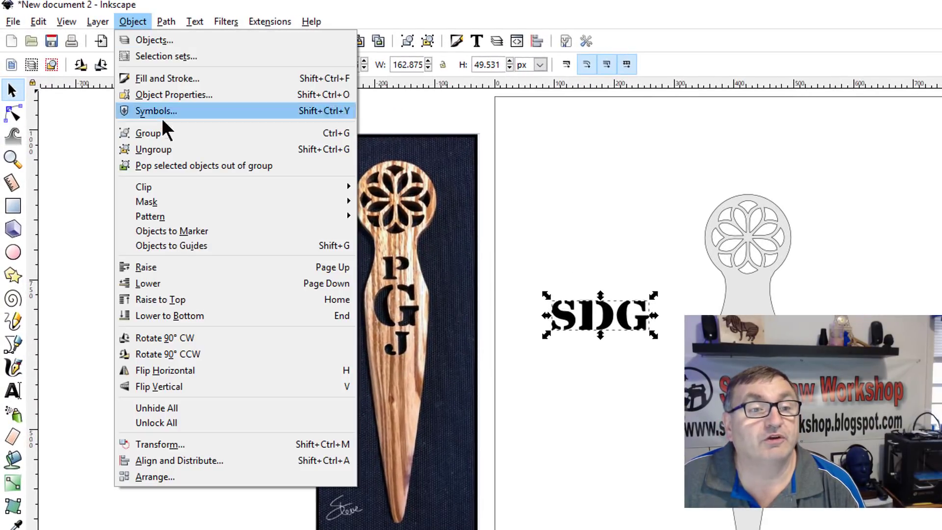
pyautogui.click(161, 149)
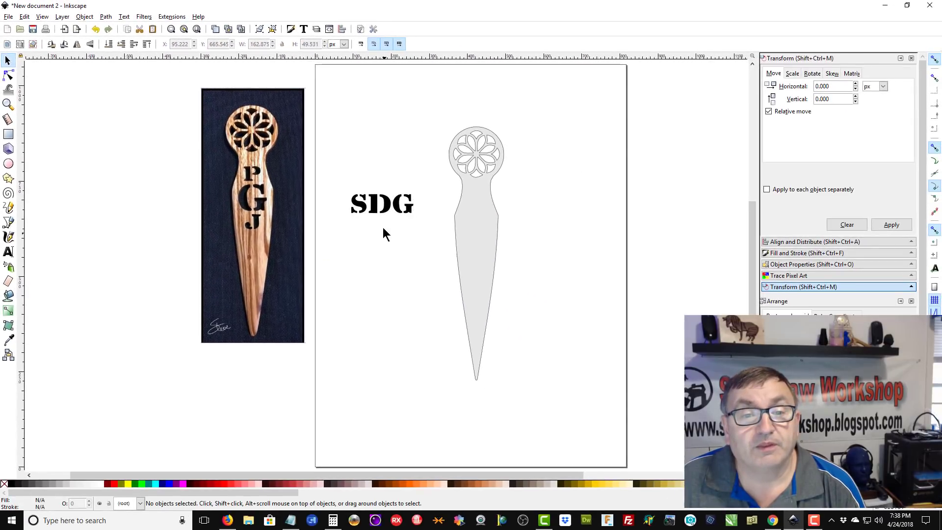
pyautogui.moveTo(592, 319); pyautogui.dragTo(593, 363)
# Step: Rearrange the separate letters into a vertical stack beside the letter opener, ordered S, G, D
pyautogui.moveTo(405, 210); pyautogui.dragTo(377, 276)
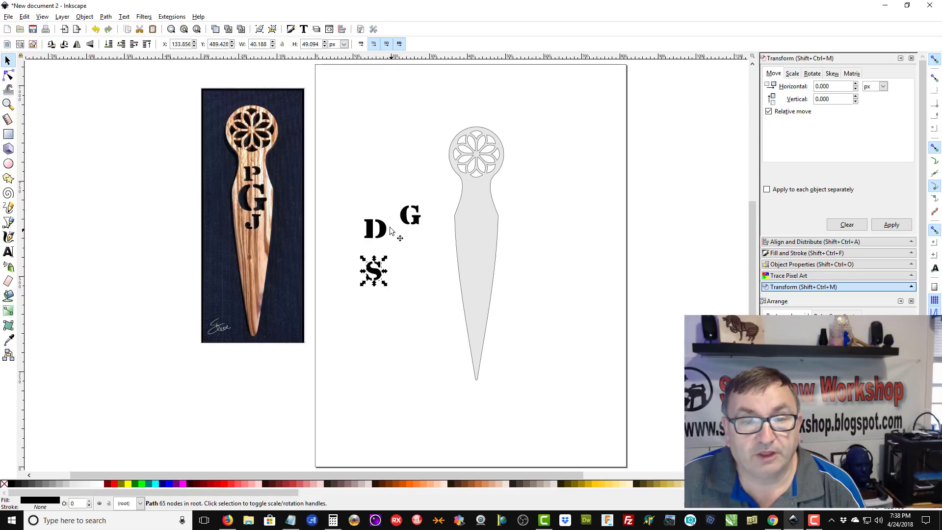
pyautogui.moveTo(384, 224)
pyautogui.mouseDown()
pyautogui.moveTo(385, 204)
pyautogui.moveTo(429, 290)
pyautogui.moveTo(408, 293)
pyautogui.moveTo(386, 225)
pyautogui.mouseUp()
pyautogui.moveTo(414, 300); pyautogui.dragTo(392, 279)
pyautogui.moveTo(404, 224); pyautogui.dragTo(366, 254)
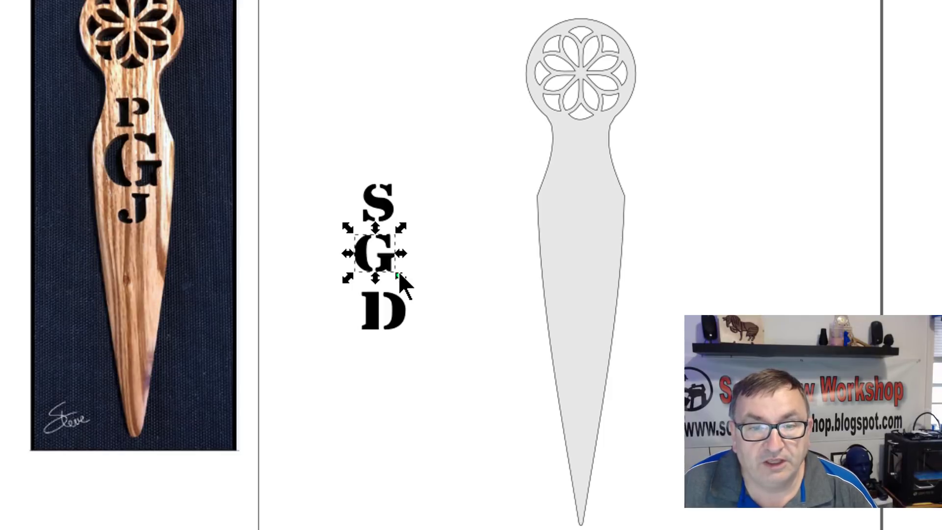
# Step: Enlarge the middle G and line up the D below it and the S above it
pyautogui.moveTo(399, 271); pyautogui.dragTo(405, 325)
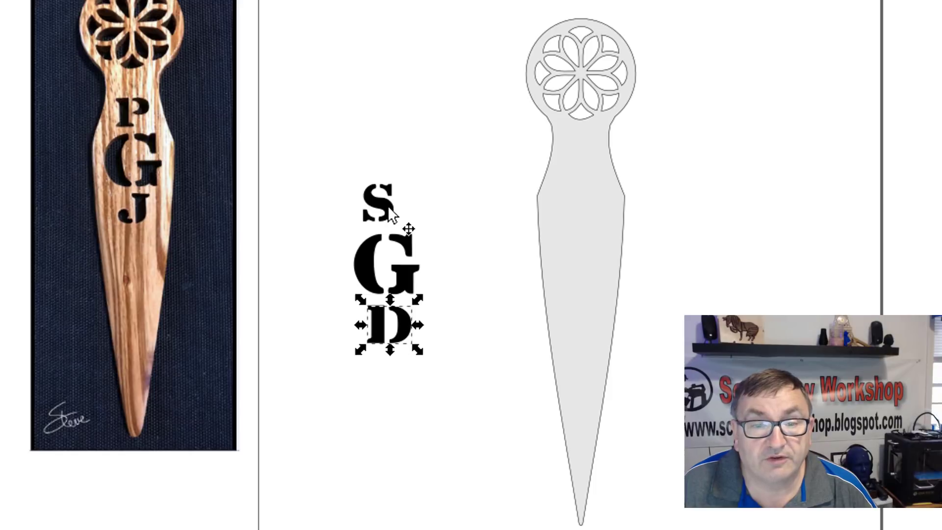
pyautogui.moveTo(389, 206); pyautogui.dragTo(400, 210)
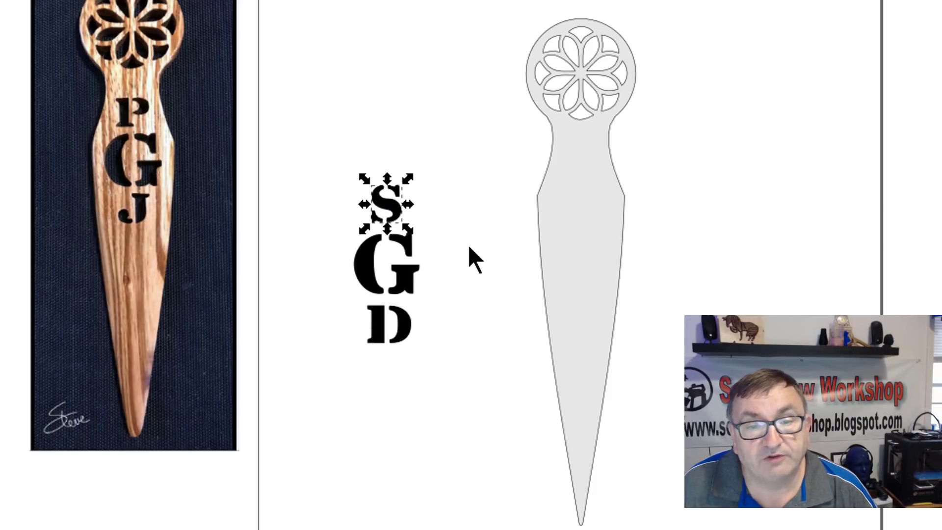
pyautogui.click(469, 245)
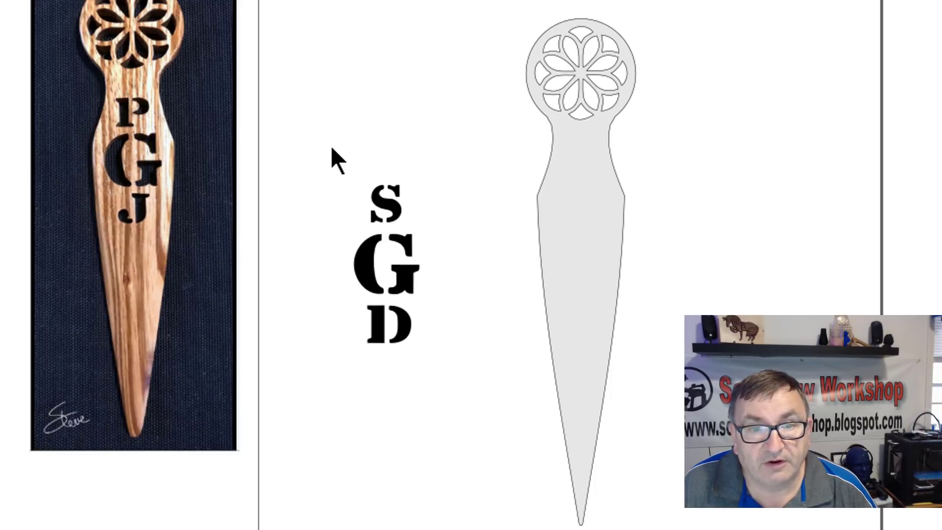
# Step: Select all three stacked letters and place them centred on the letter opener, just below the floral cut-out
pyautogui.moveTo(316, 149); pyautogui.dragTo(465, 386)
pyautogui.moveTo(376, 376); pyautogui.dragTo(374, 379)
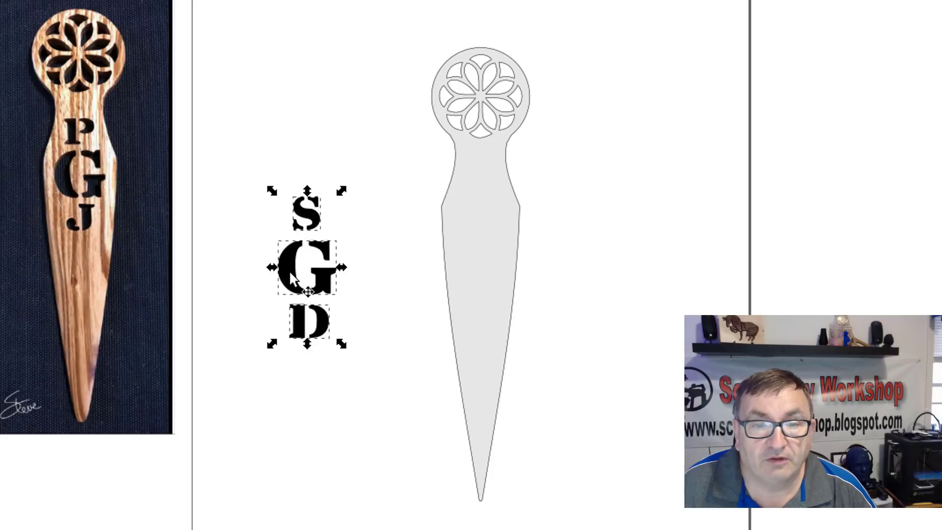
pyautogui.moveTo(298, 268); pyautogui.dragTo(466, 226)
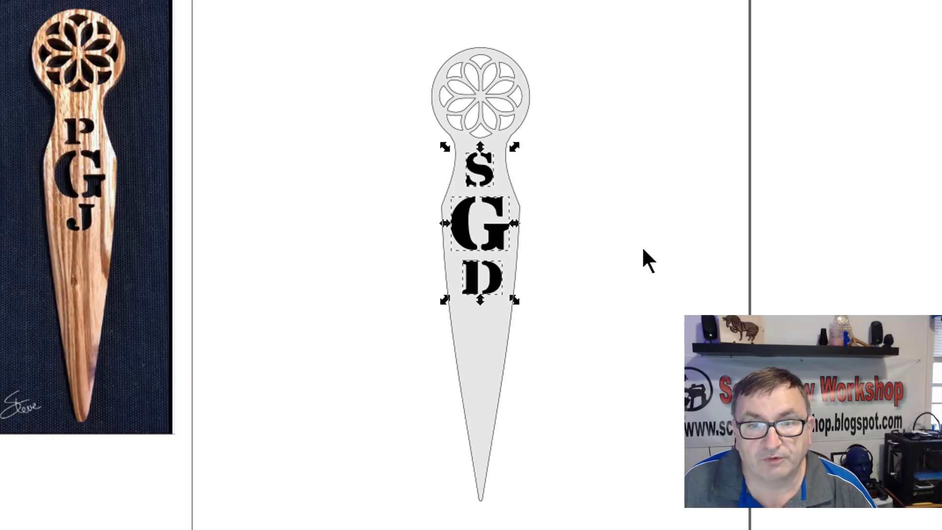
pyautogui.click(588, 217)
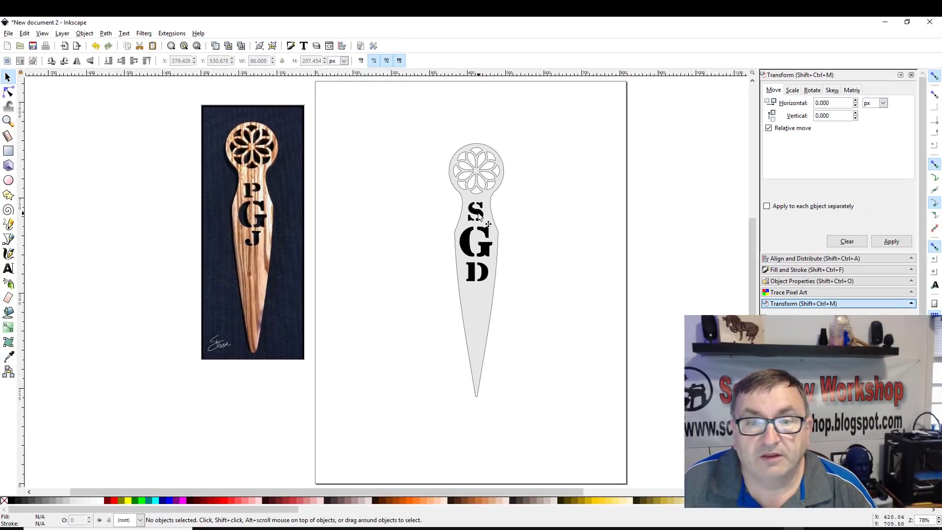
# Step: Cut the letter S out of the letter opener shape with the Difference operation
pyautogui.click(479, 215)
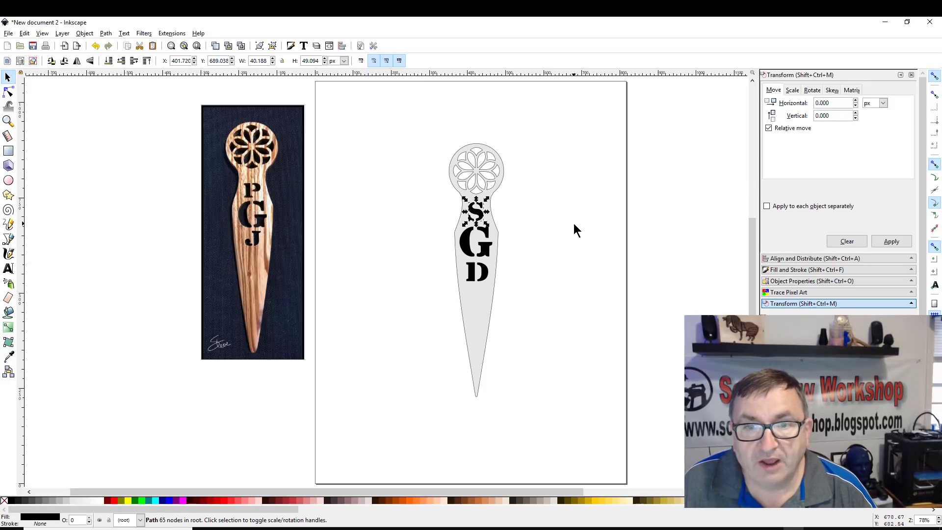
pyautogui.press('shift')
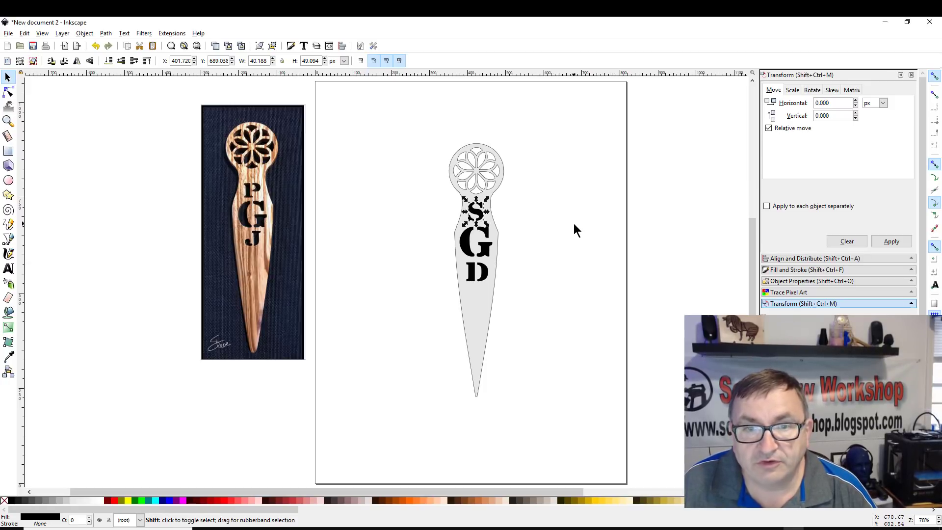
pyautogui.keyDown('shift'); pyautogui.click(491, 151); pyautogui.keyUp('shift')
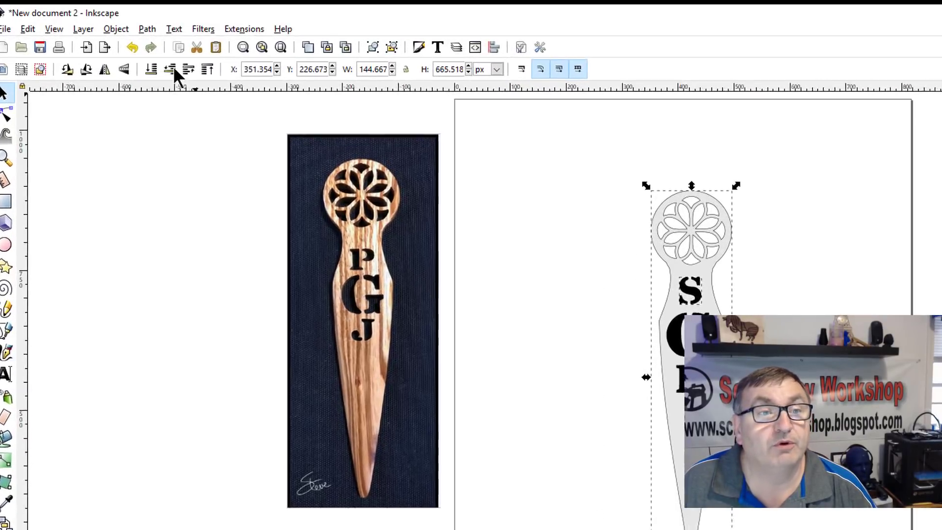
pyautogui.click(105, 33)
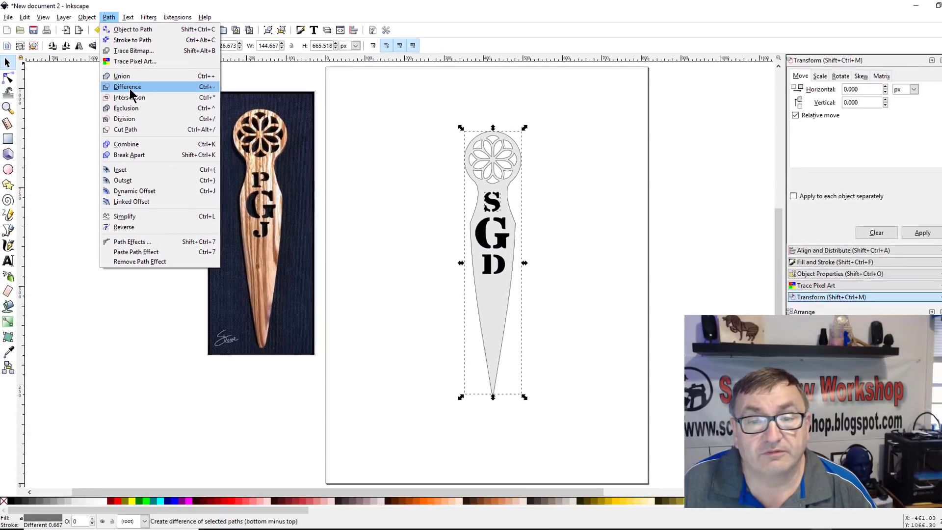
pyautogui.click(178, 126)
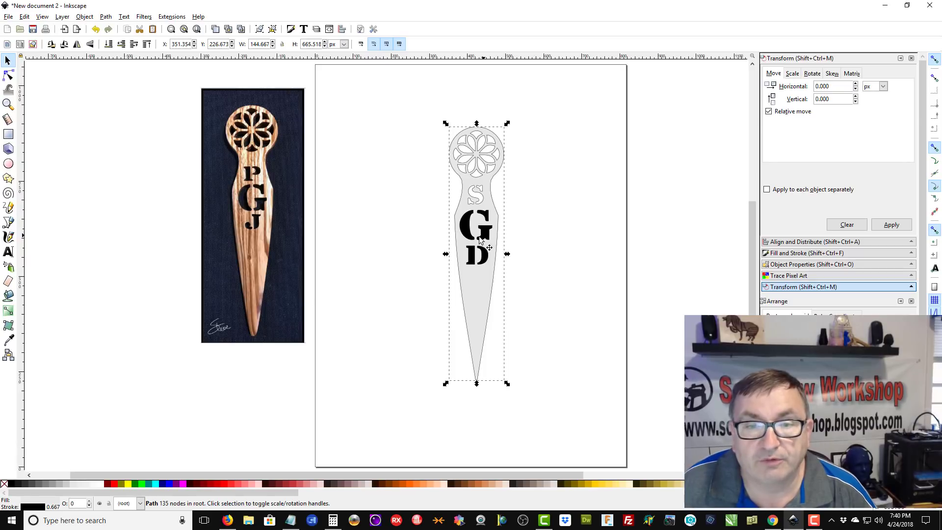
pyautogui.click(510, 226)
# Step: Cut the large letter G out of the letter opener shape with the Difference operation
pyautogui.click(463, 223)
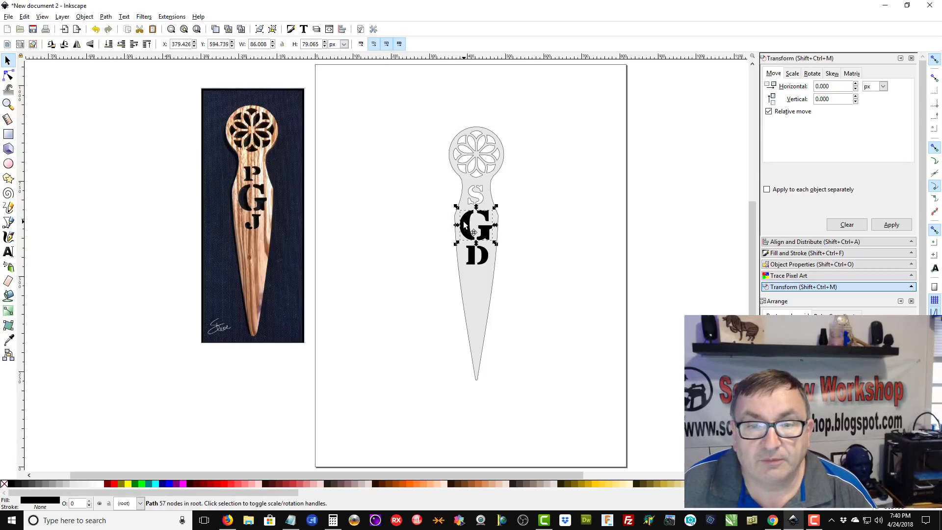
pyautogui.keyDown('shift'); pyautogui.click(466, 186); pyautogui.keyUp('shift')
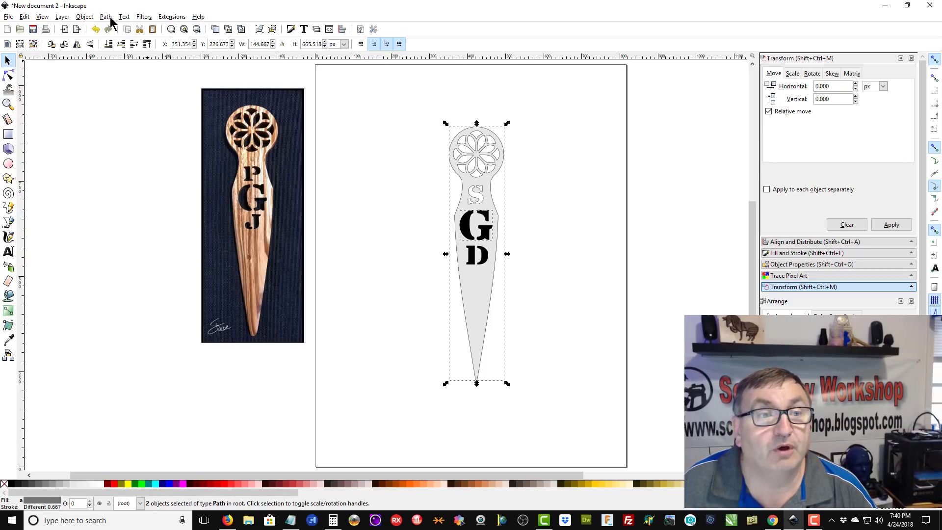
pyautogui.click(105, 16)
pyautogui.click(129, 88)
# Step: Cut the letter D out of the letter opener shape with the Difference operation
pyautogui.click(490, 255)
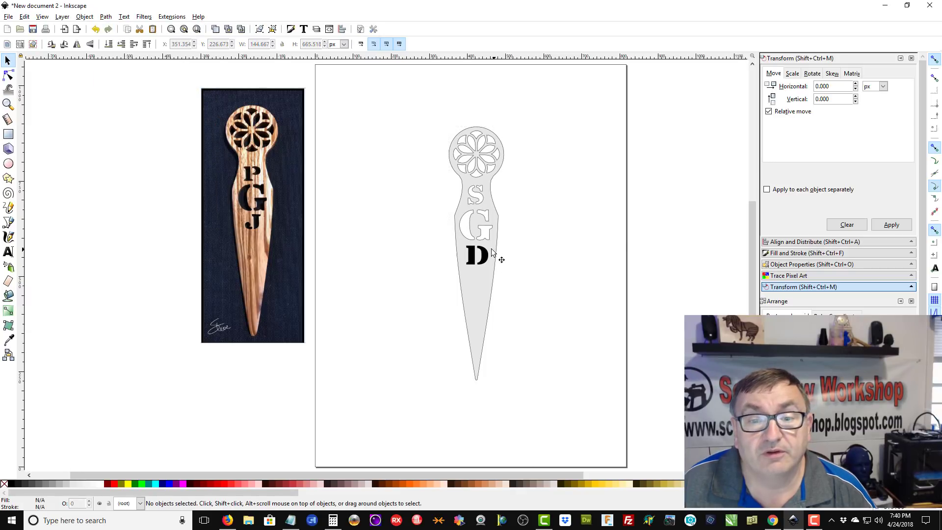
pyautogui.keyDown('shift'); pyautogui.click(495, 230); pyautogui.keyUp('shift')
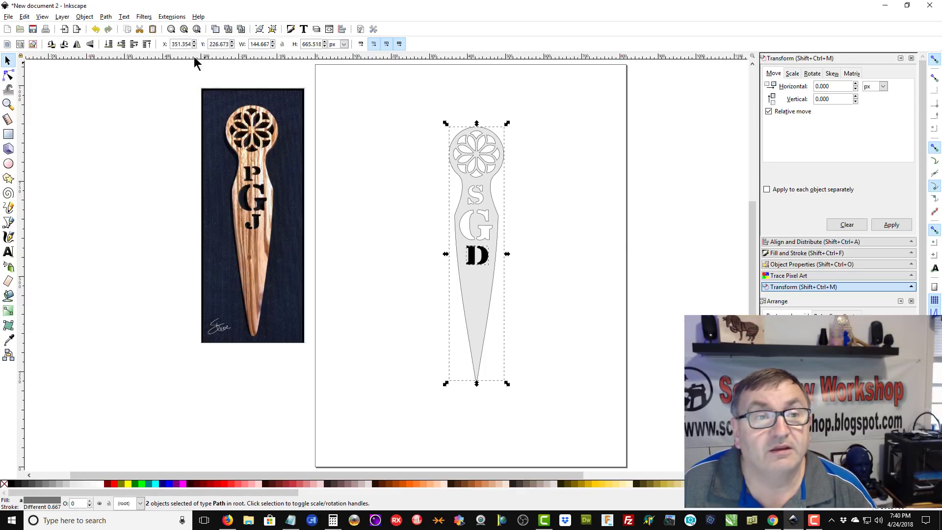
pyautogui.click(105, 17)
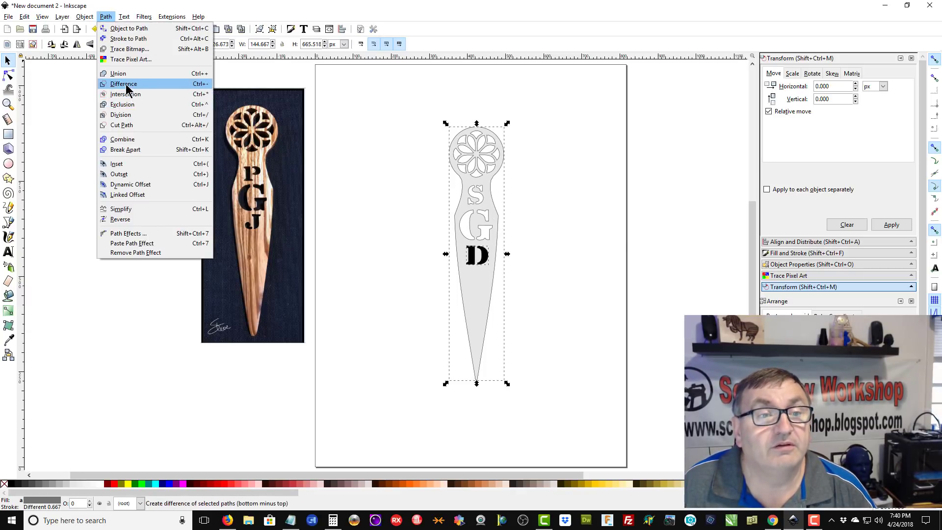
pyautogui.click(127, 85)
pyautogui.click(372, 248)
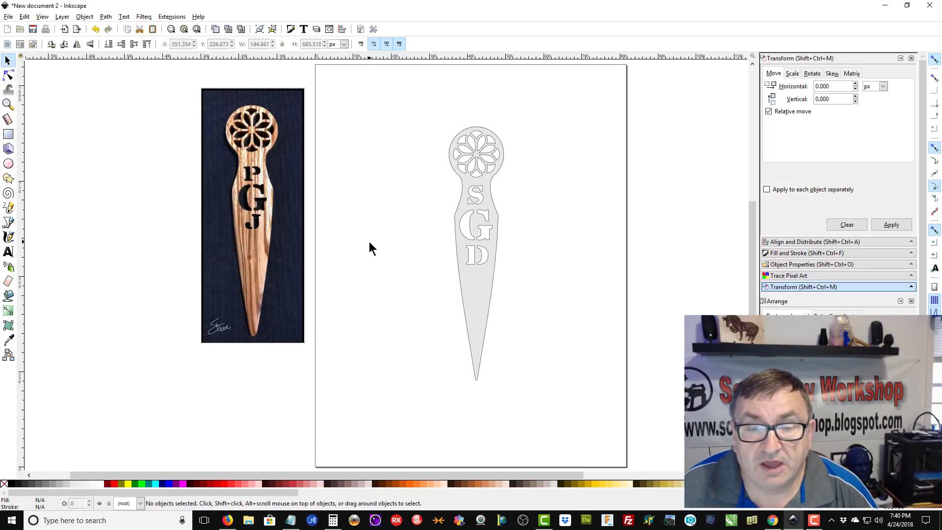